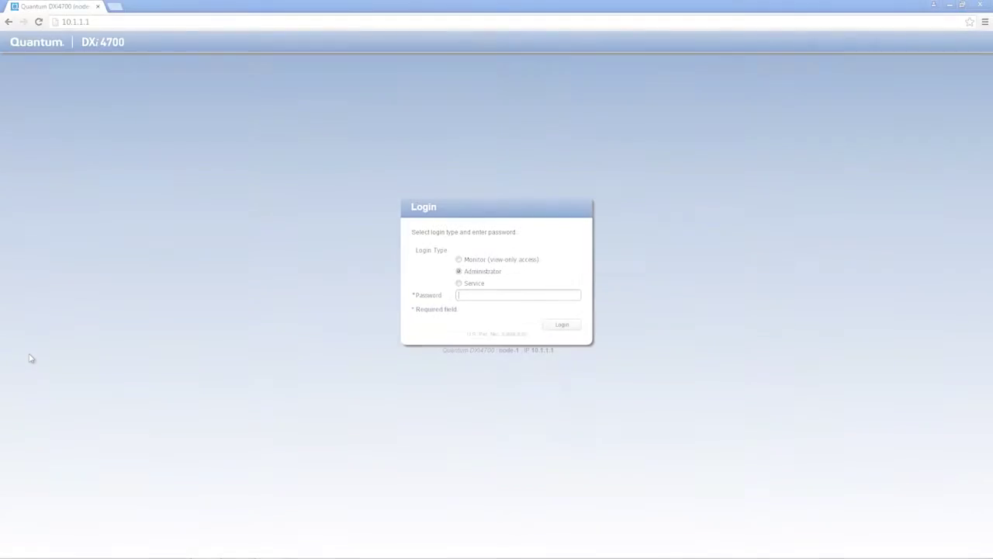
# - Log in as administrator with the default password and advance past the wizard's Welcome page
pyautogui.write('p')
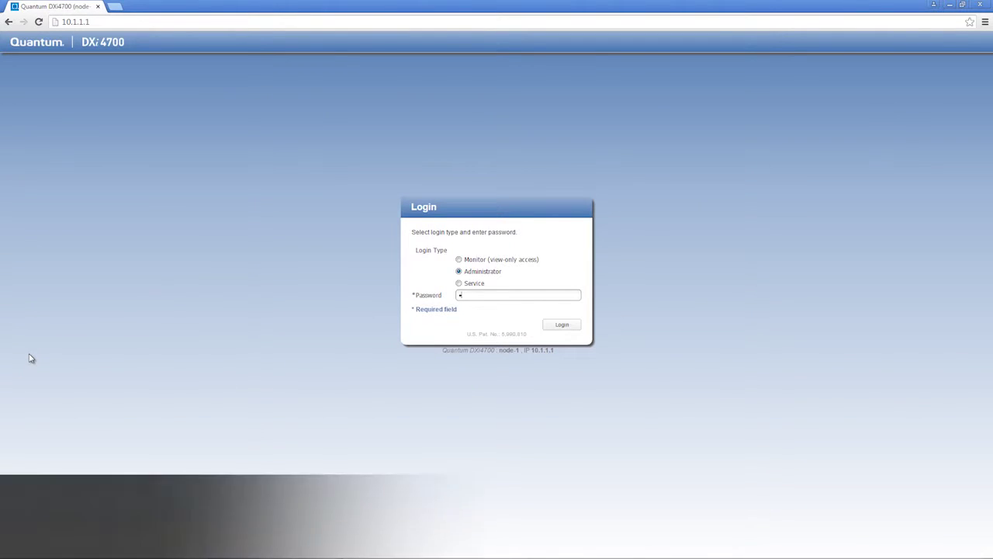
pyautogui.write('assword')
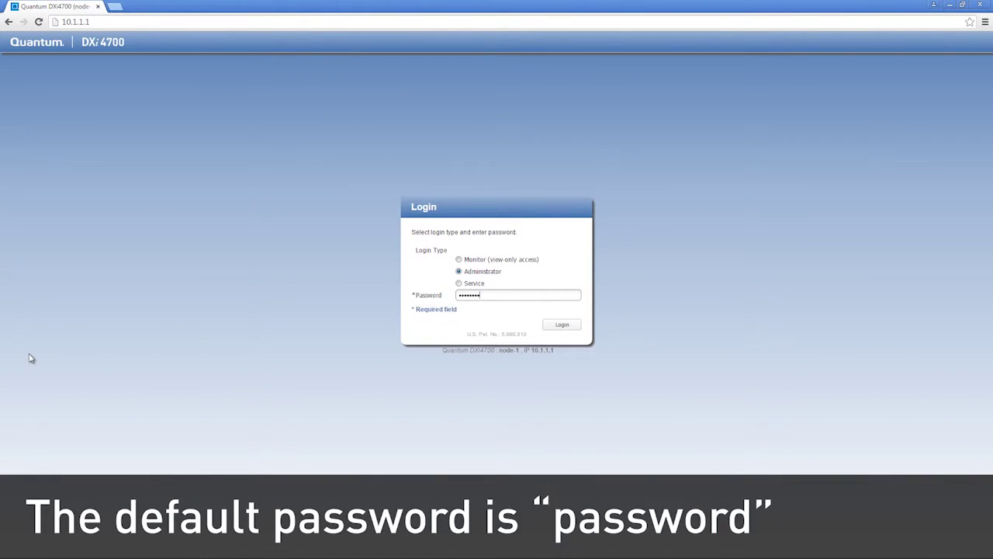
pyautogui.press('Return')
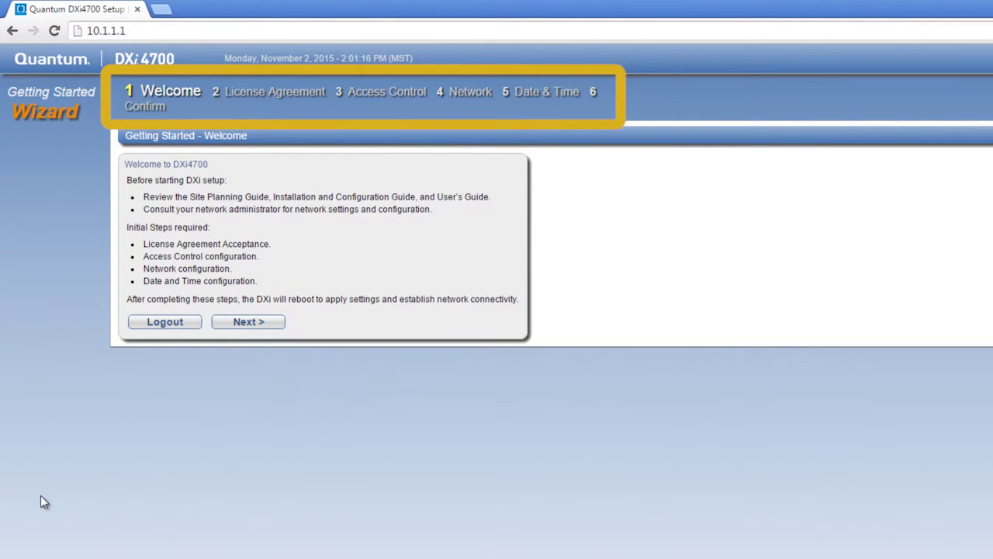
pyautogui.click(222, 322)
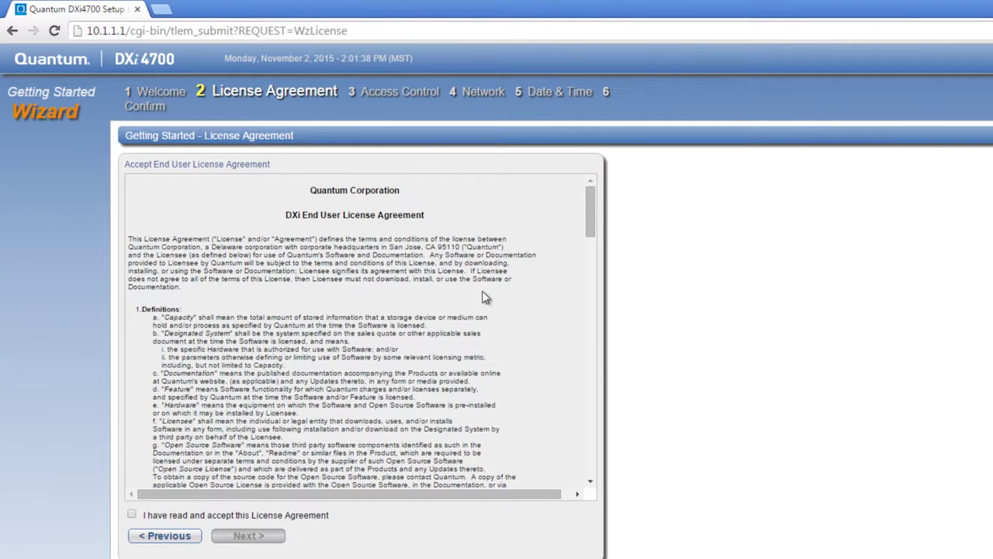
# - Scroll through the EULA, accept the license agreement, and continue to Access Control
pyautogui.moveTo(588, 211); pyautogui.dragTo(590, 458)
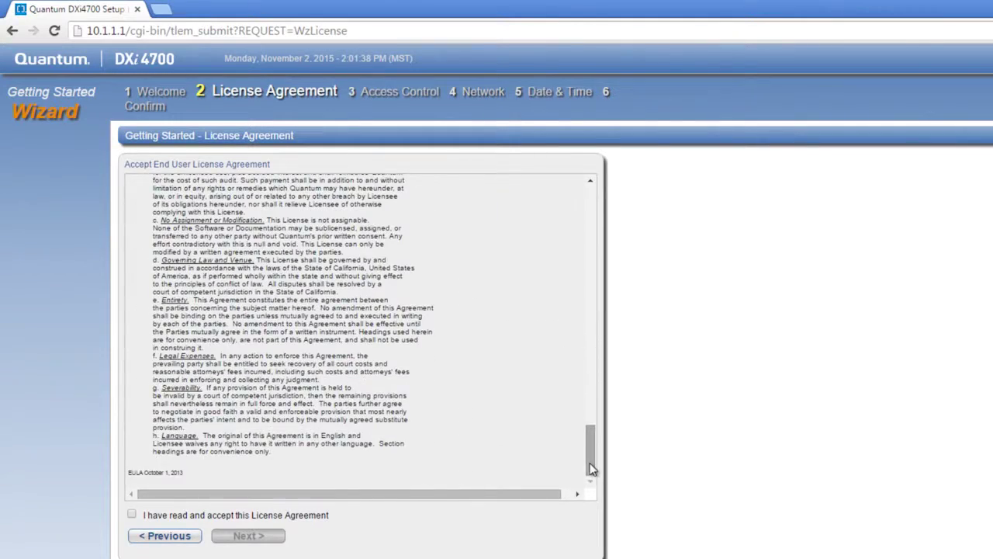
pyautogui.click(131, 516)
pyautogui.click(223, 538)
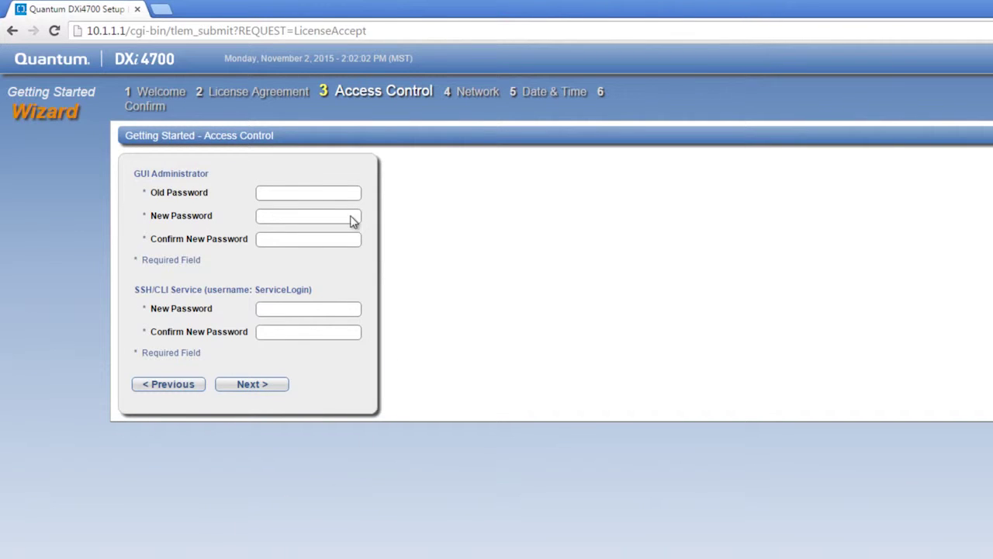
# - Enter the old GUI administrator password, then a new administrator password and its confirmation
pyautogui.click(330, 193)
pyautogui.write('password')
pyautogui.press('Tab')
pyautogui.press('Tab')
# - Enter and confirm the new SSH/CLI service password
pyautogui.press('Tab')
pyautogui.press('Tab')
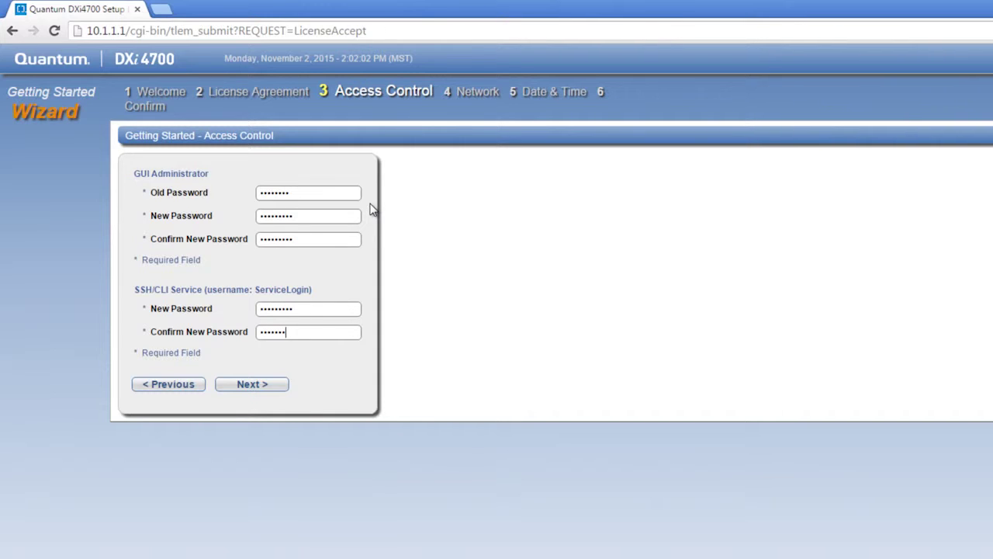
# - Set hostname DXi4700, default gateway 10.20.84.1 and DNS suffix quantum.com
pyautogui.click(284, 384)
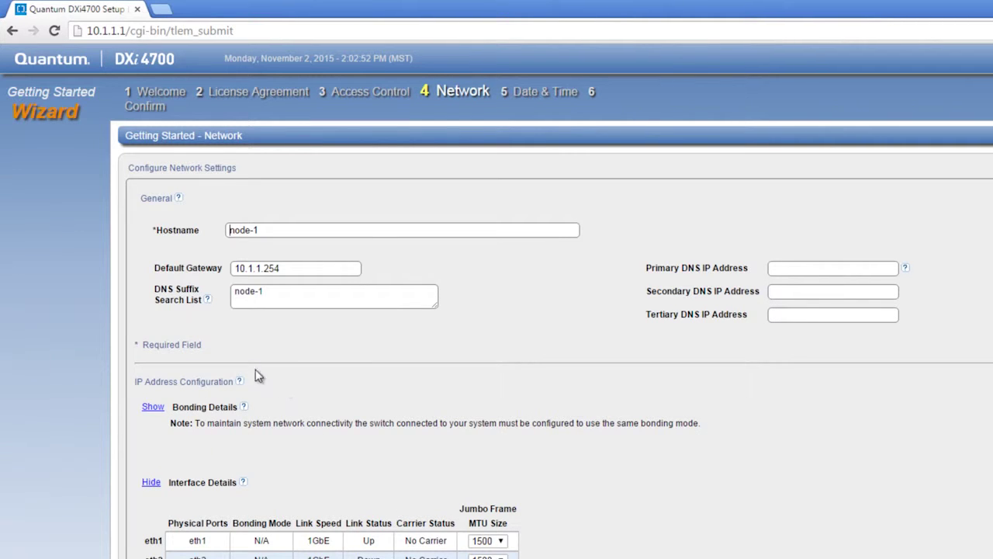
pyautogui.tripleClick(241, 231)
pyautogui.write('D')
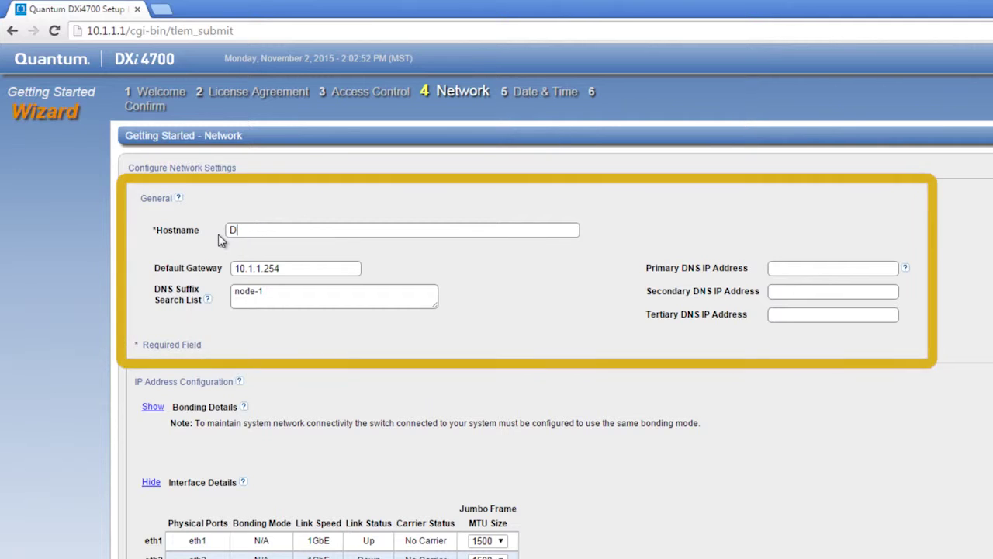
pyautogui.write('Xi4700')
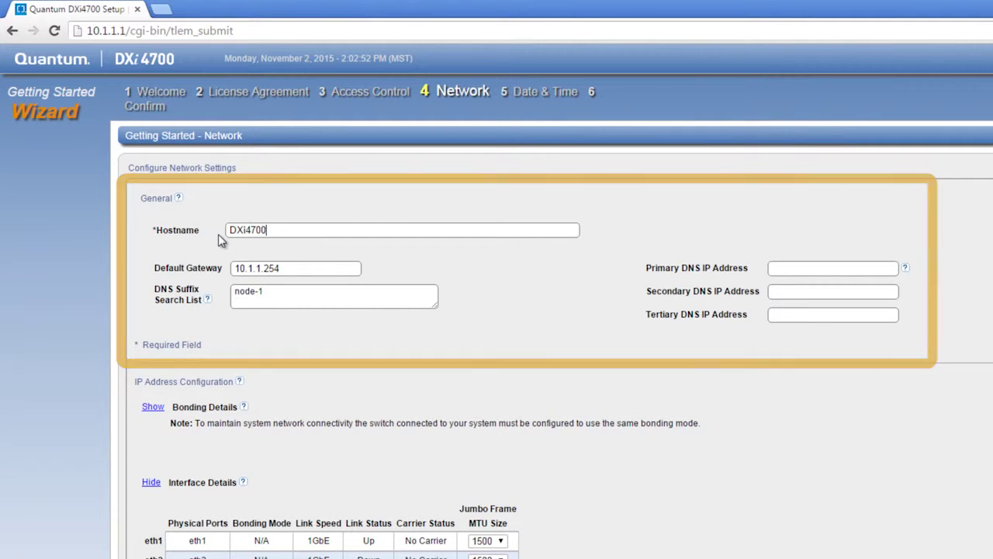
pyautogui.tripleClick(232, 268)
pyautogui.write('1')
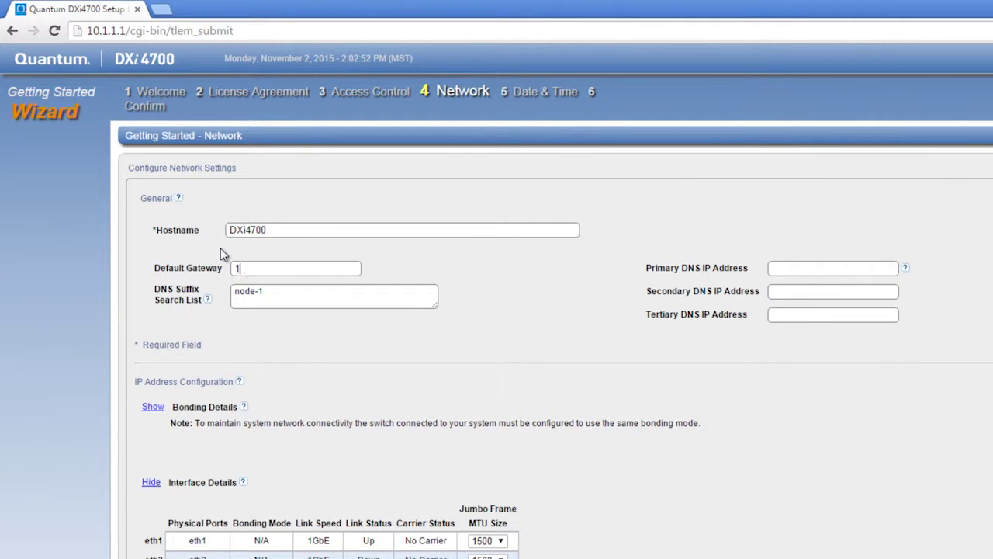
pyautogui.write('0.20.84.1')
pyautogui.tripleClick(237, 293)
pyautogui.write('q')
pyautogui.write('uantum.com')
# - Enter primary DNS server 10.20.34.21 and show the bonding details
pyautogui.click(772, 270)
pyautogui.write('10')
pyautogui.write('.20.34.21')
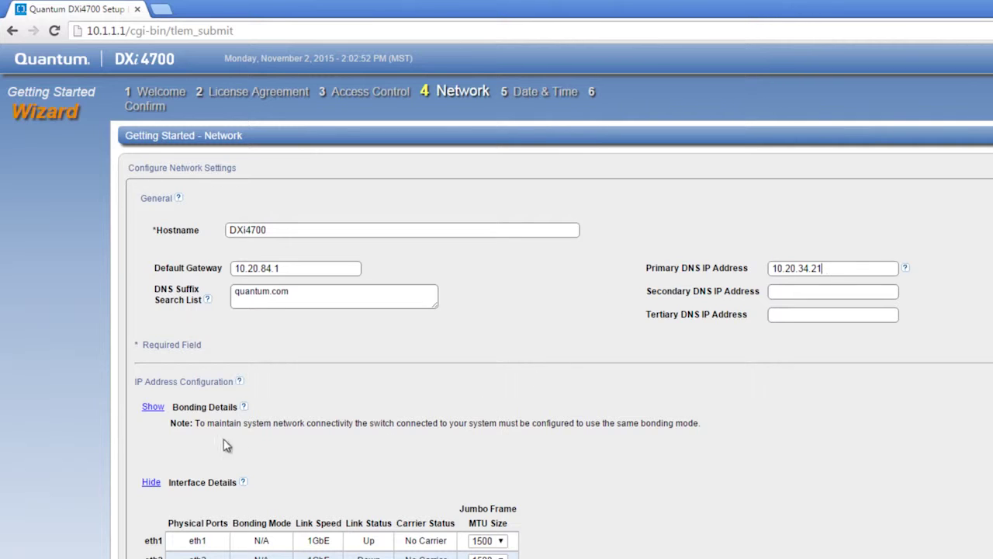
pyautogui.click(152, 407)
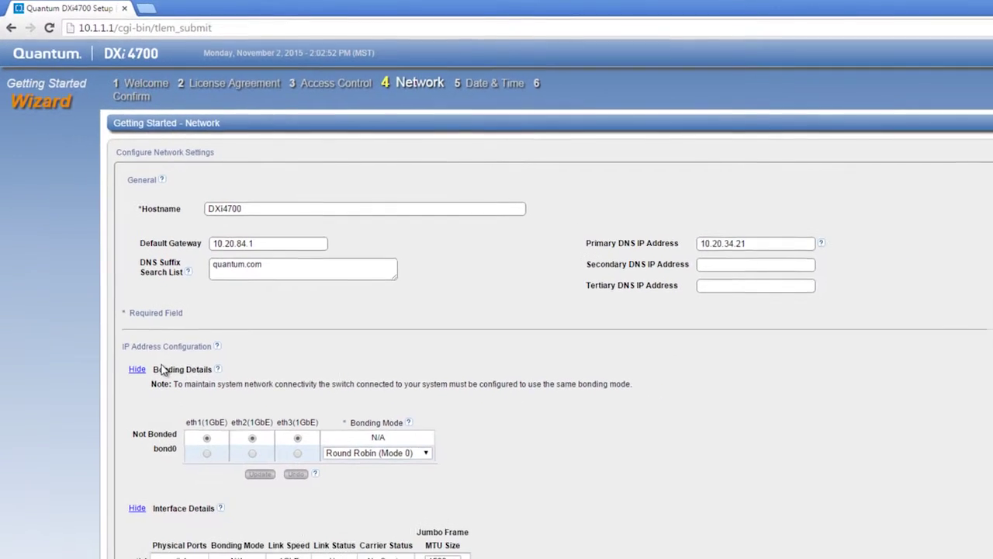
# - Update the eth1:1 entry to IP 10.20.86.27, netmask 255.255.252.0, gateway 10.20.84.1
pyautogui.scroll(-2, 159, 364)
pyautogui.scroll(-3, 160, 363)
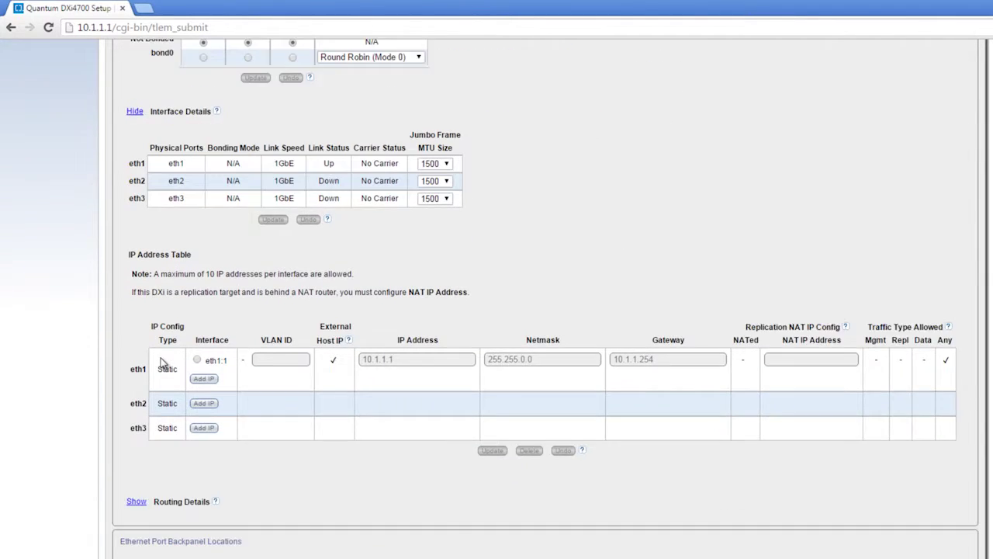
pyautogui.scroll(-1, 163, 363)
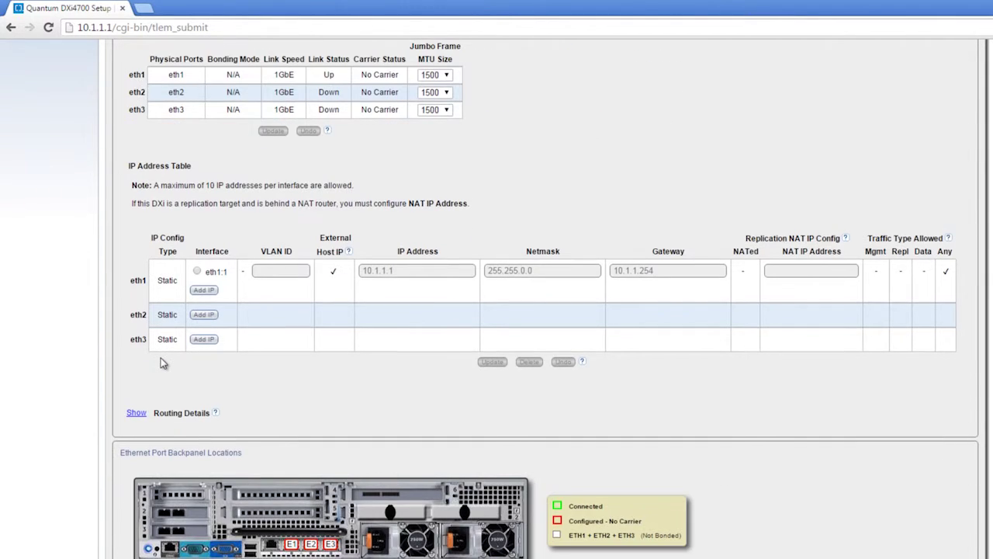
pyautogui.click(198, 272)
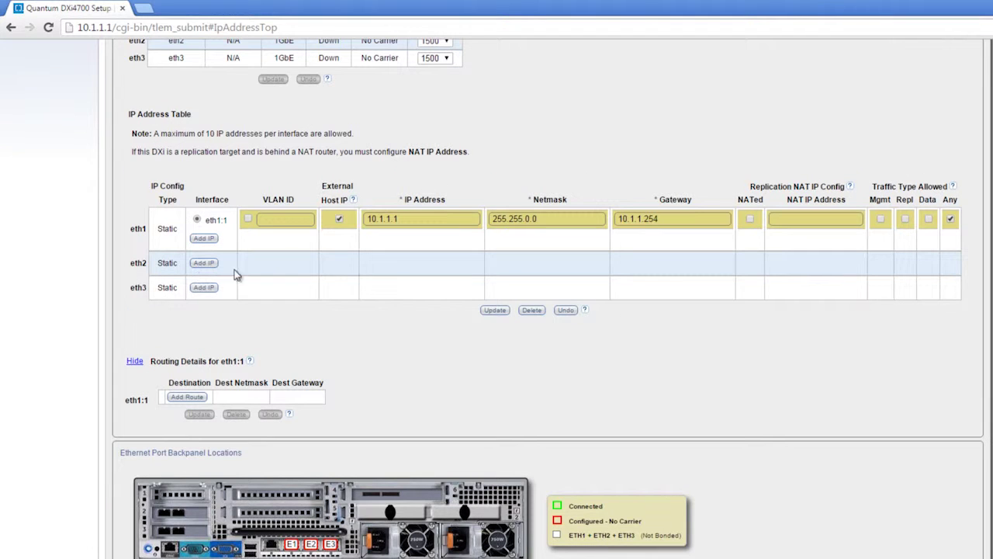
pyautogui.doubleClick(405, 221)
pyautogui.write('10')
pyautogui.write('.20.86')
pyautogui.write('.27')
pyautogui.doubleClick(493, 222)
pyautogui.write('2')
pyautogui.write('55.255.25')
pyautogui.write('2.0')
pyautogui.click(630, 221)
pyautogui.write('1')
pyautogui.write('0.20.84.1')
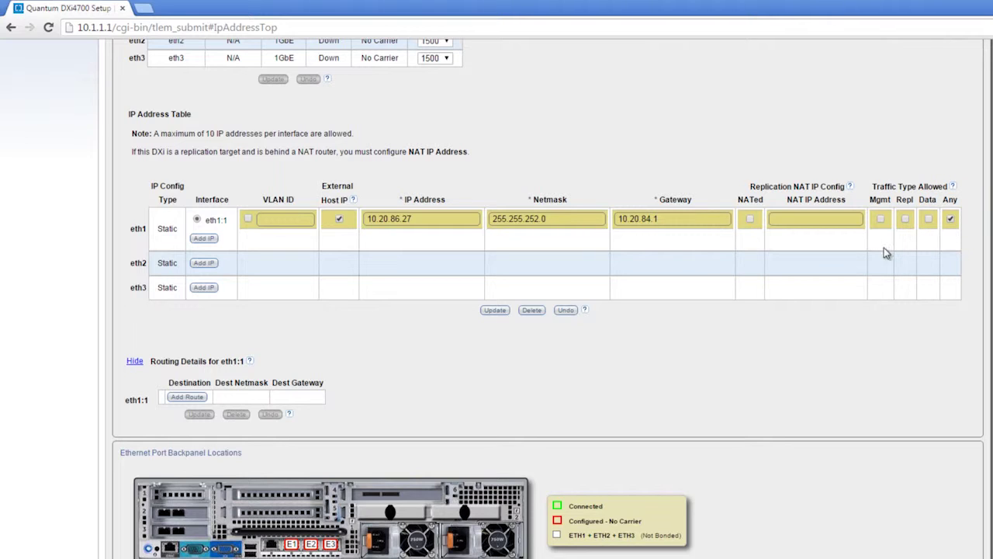
pyautogui.click(505, 312)
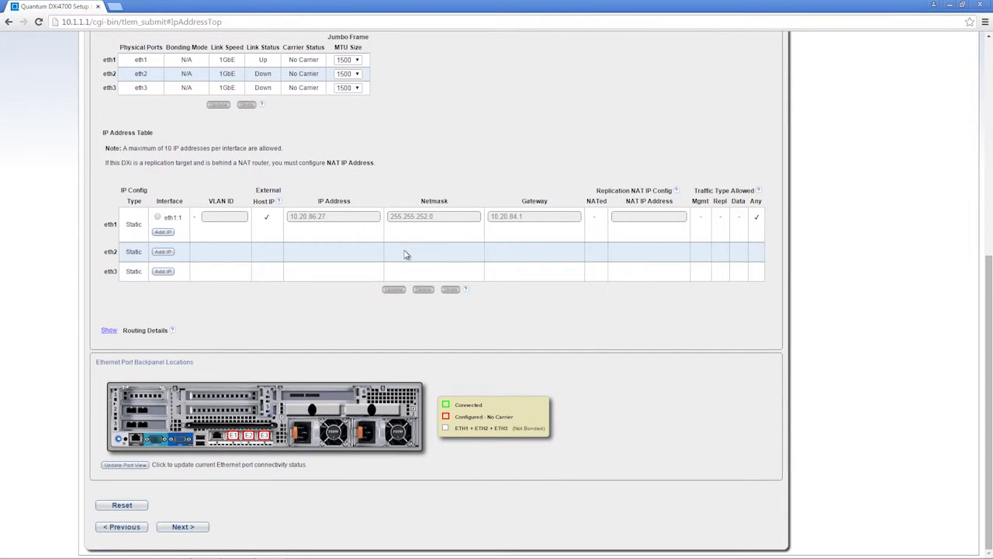
pyautogui.click(201, 528)
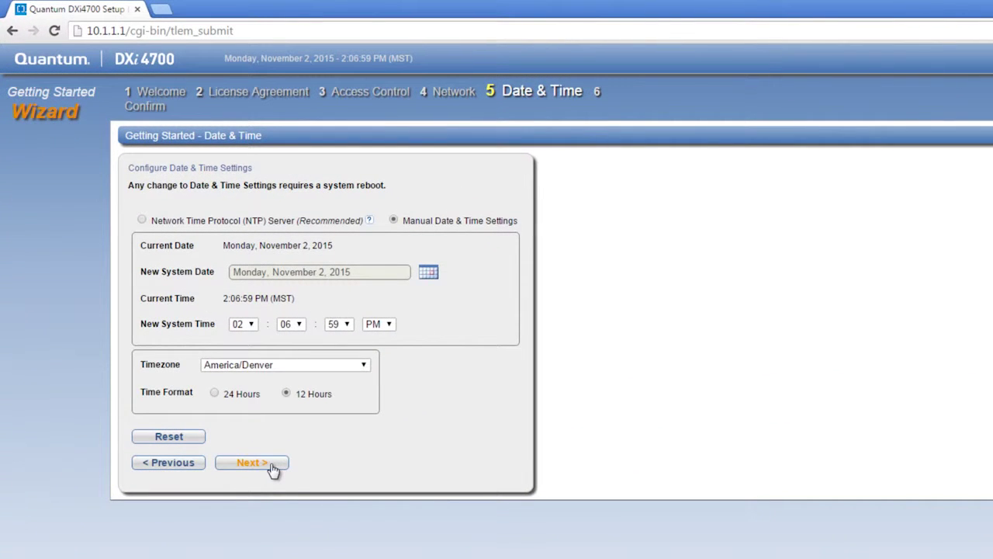
# - Keep the manual date, time and America/Denver timezone unchanged and proceed to Confirm
pyautogui.click(273, 469)
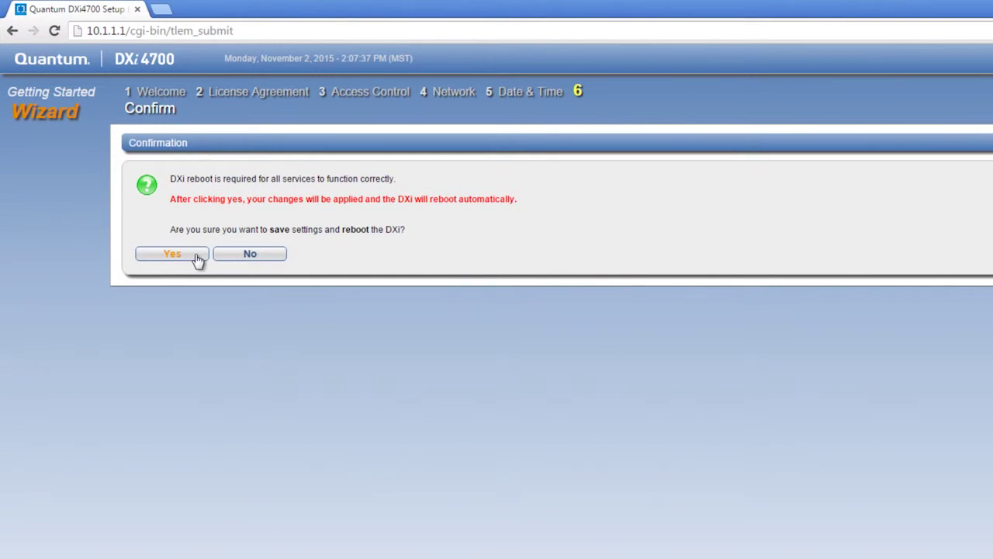
# - Confirm saving all settings and reboot the appliance onto 10.20.86.27
pyautogui.click(198, 261)
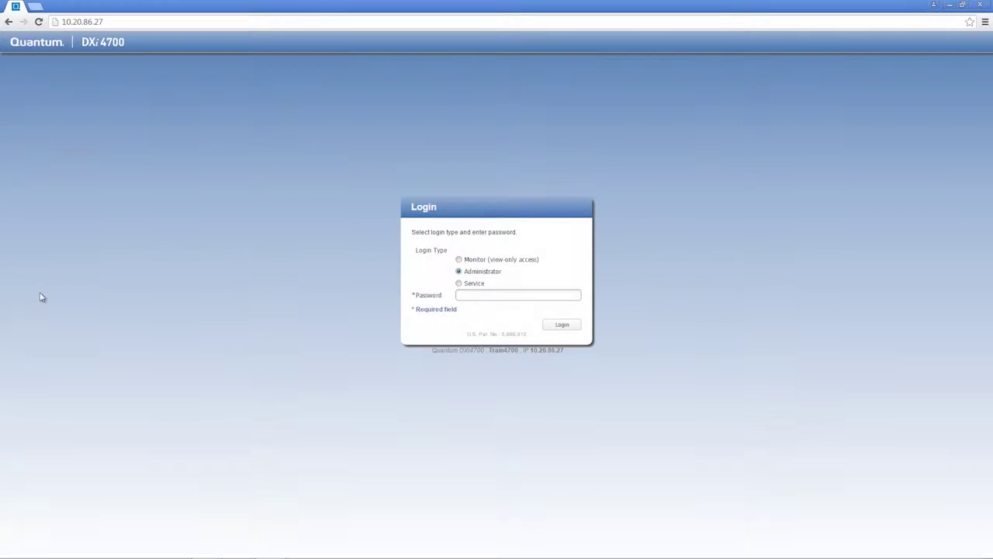
# - Log in at 10.20.86.27 with the new administrator password and go to System Overview
pyautogui.write('passwo')
pyautogui.write('rd')
pyautogui.press('Return')
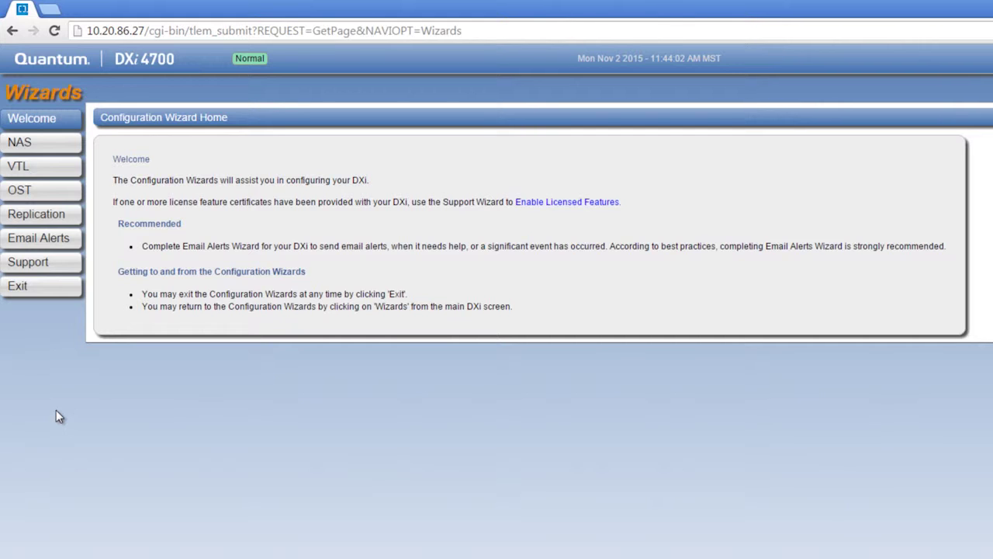
pyautogui.click(38, 293)
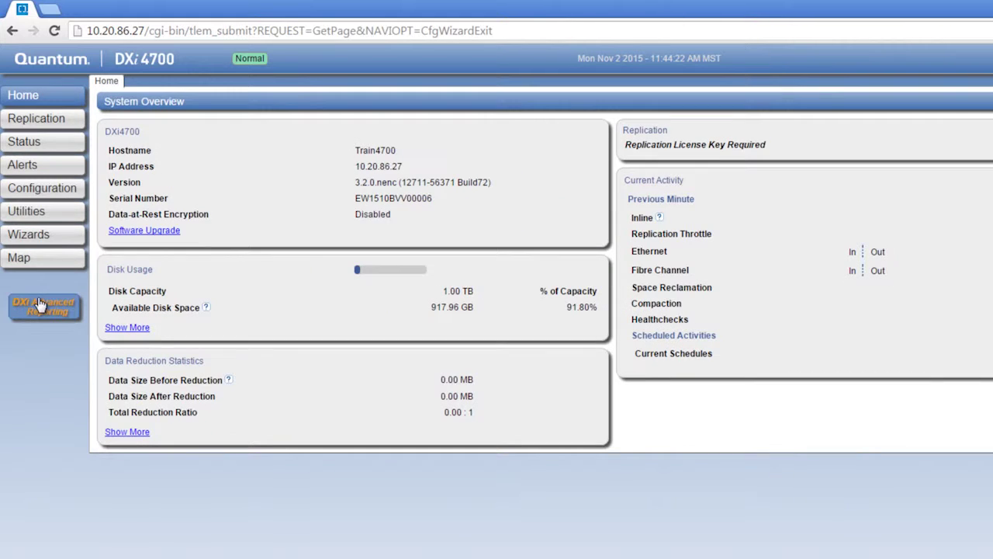